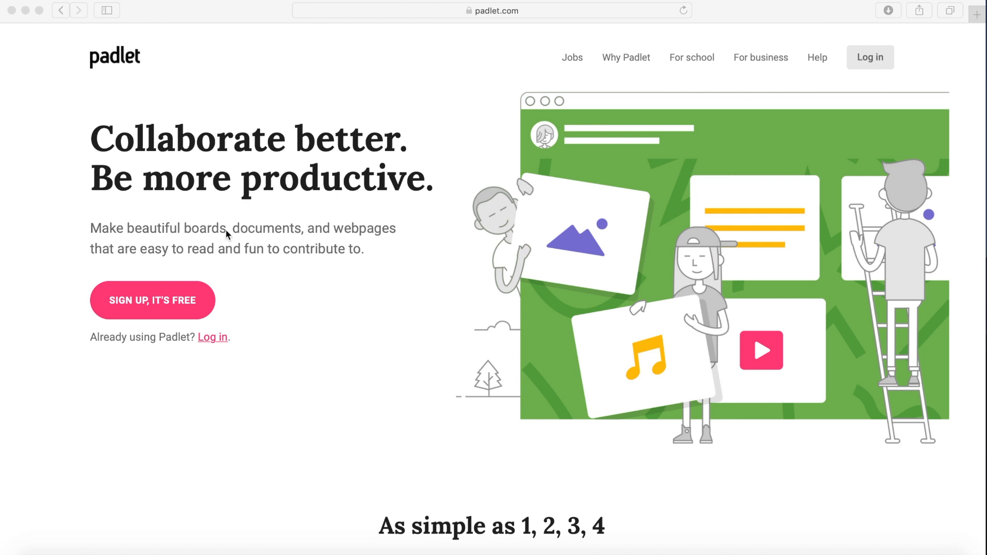
# Sign up for Padlet using a Google account.
pyautogui.click(151, 308)
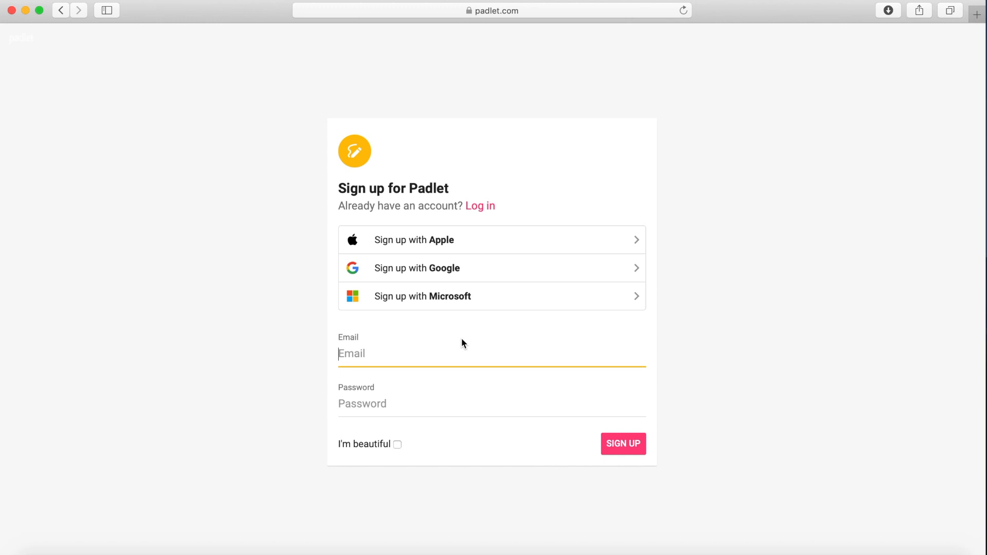
pyautogui.click(469, 268)
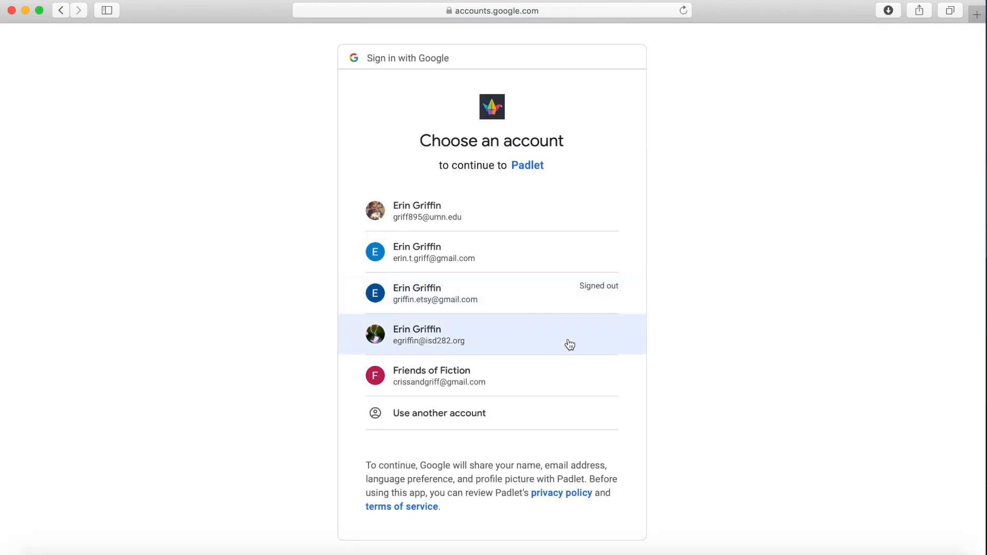
pyautogui.click(508, 334)
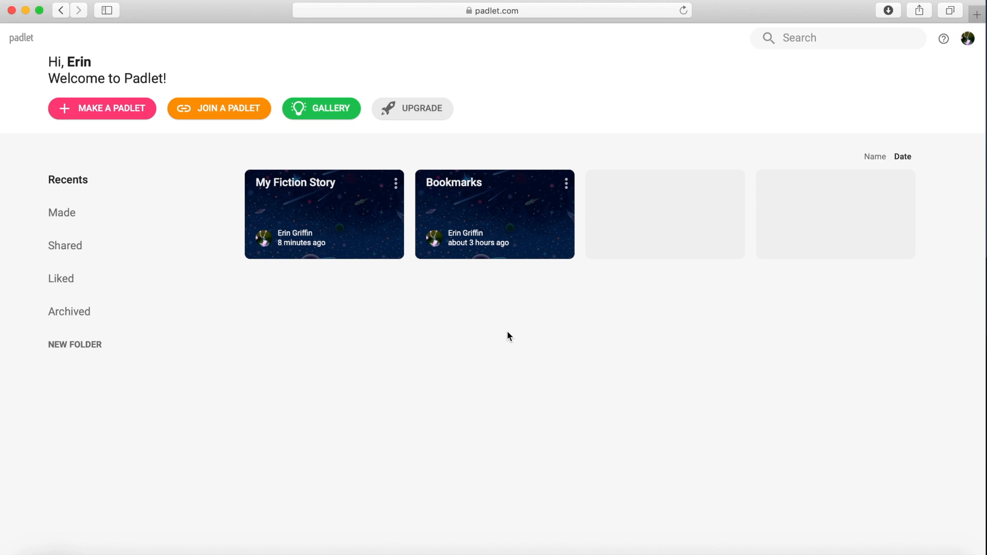
# Make a new padlet using the blank Shelf layout.
pyautogui.click(111, 118)
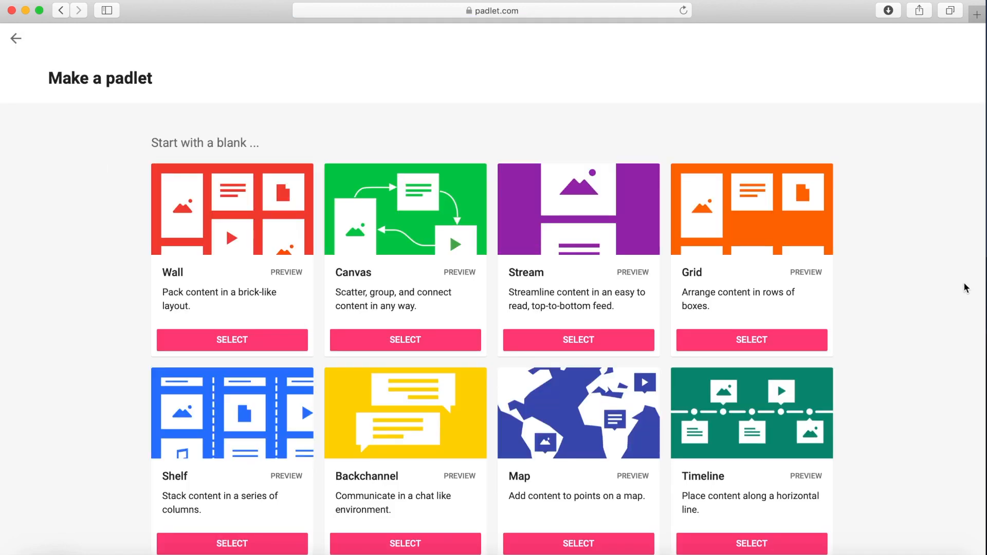
pyautogui.scroll(-2, 898, 393)
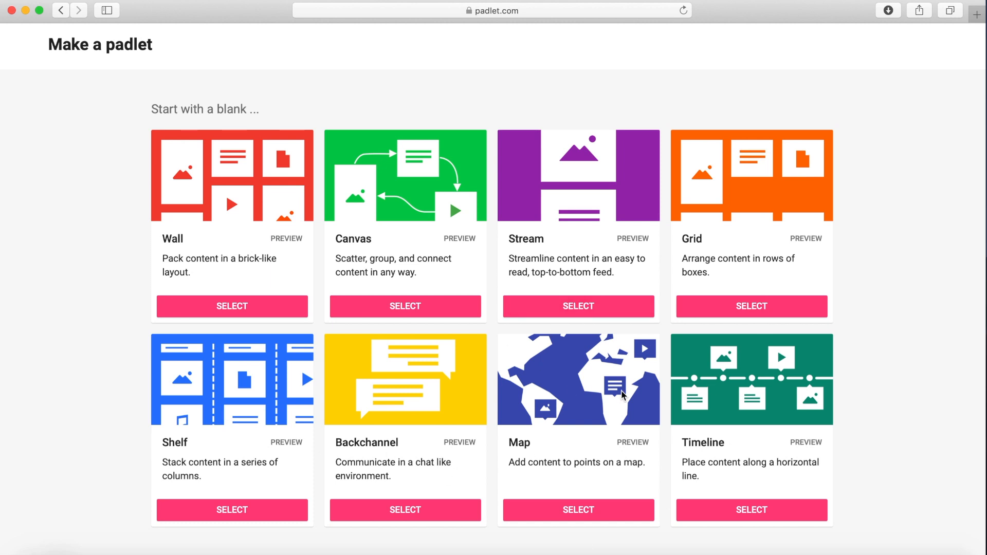
pyautogui.scroll(-2, 242, 533)
pyautogui.click(238, 459)
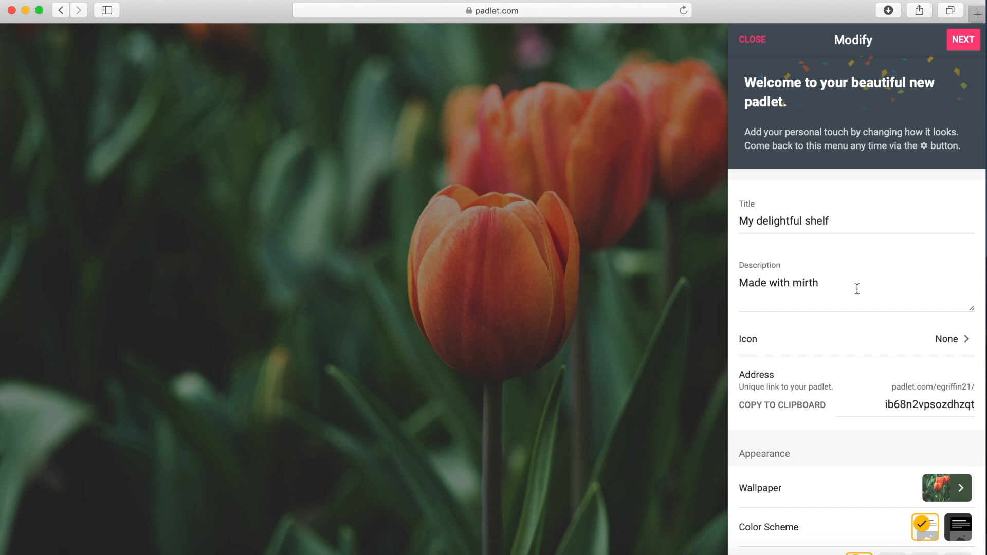
# Review the padlet settings and set the title to Fiction Board.
pyautogui.scroll(-3, 857, 289)
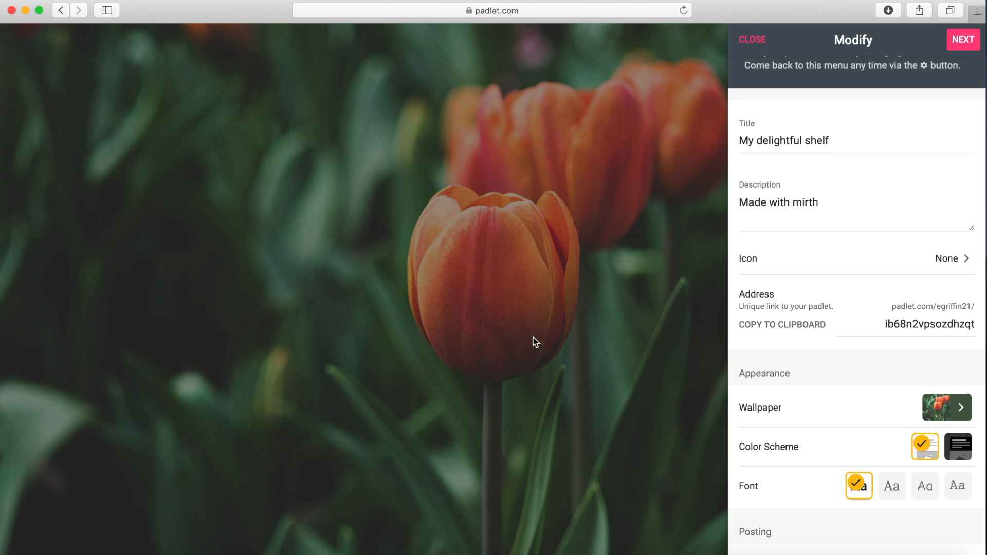
pyautogui.scroll(-5, 753, 309)
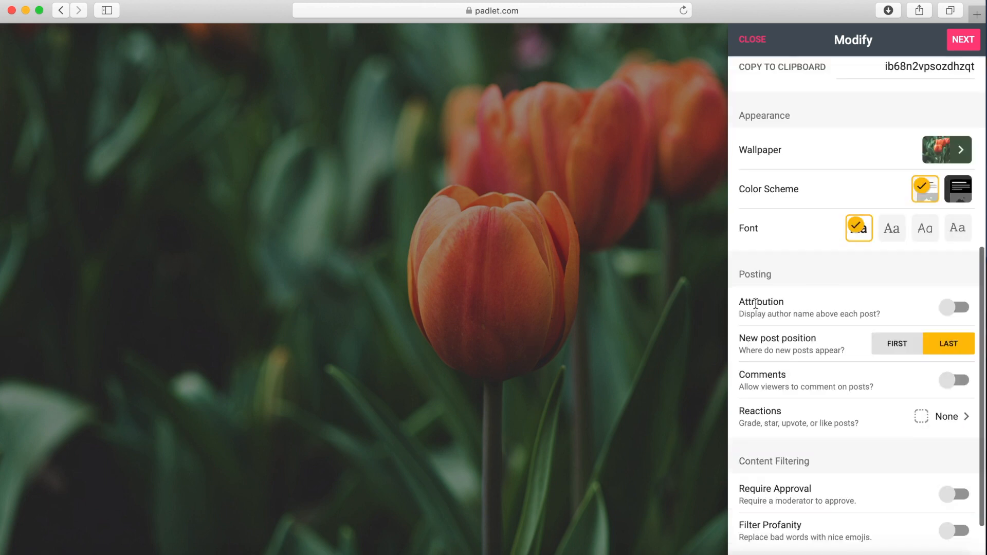
pyautogui.scroll(-2, 756, 306)
pyautogui.scroll(8, 755, 303)
pyautogui.click(768, 216)
pyautogui.moveTo(737, 218); pyautogui.dragTo(872, 228)
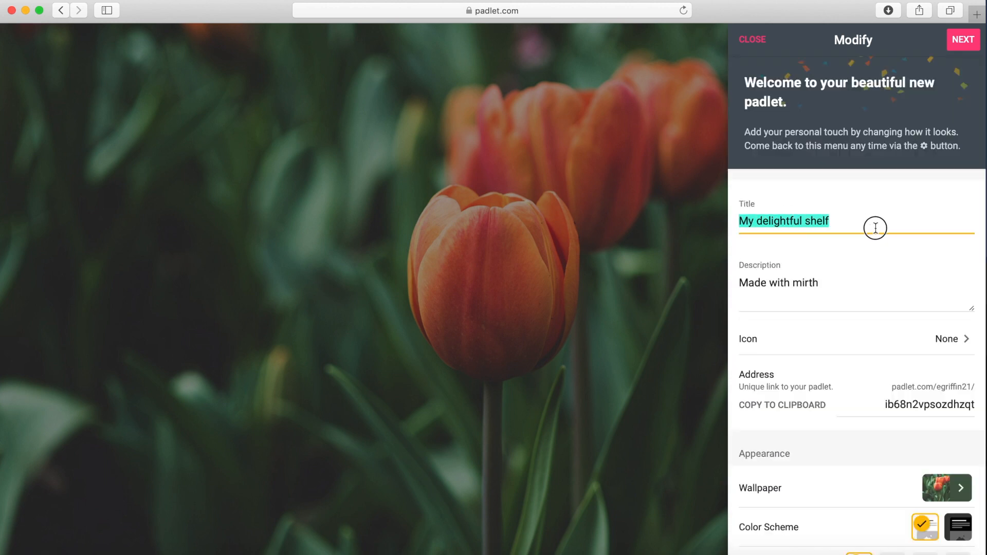
pyautogui.press('BackSpace')
pyautogui.write('Fiction Board')
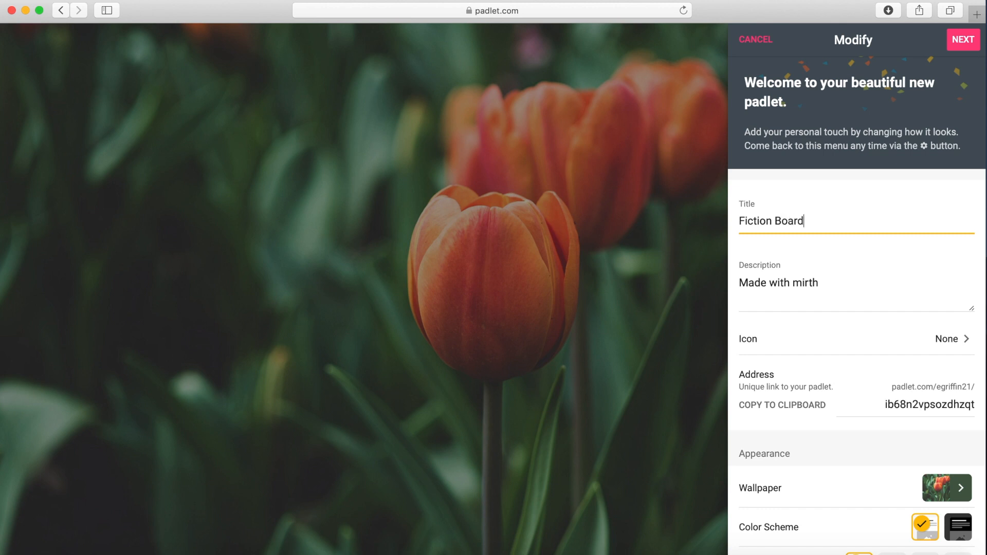
# Replace the description with Made with imagination.
pyautogui.tripleClick(855, 278)
pyautogui.write('Made with imagination')
# Set the wallpaper to the Jetpack picture and finish the padlet setup to start posting.
pyautogui.scroll(-2, 888, 421)
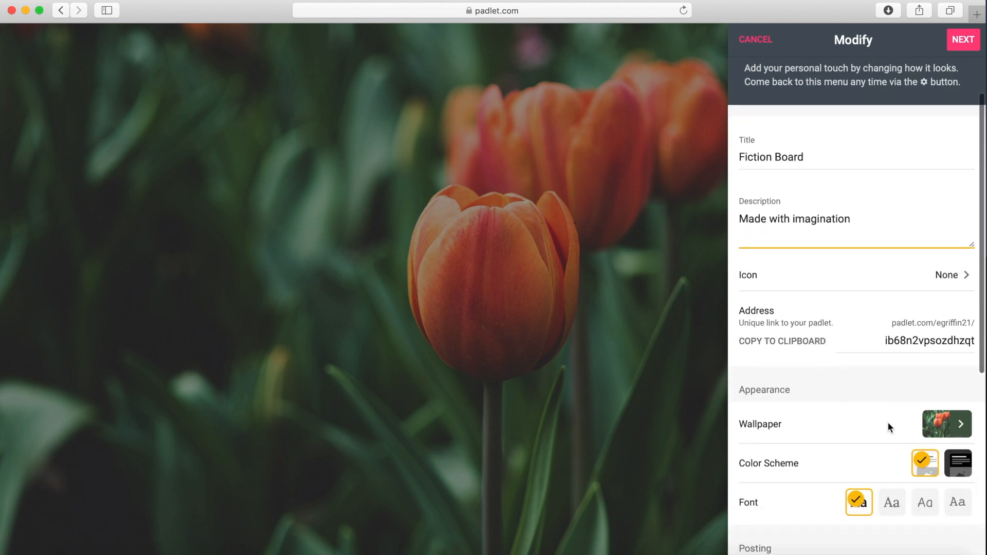
pyautogui.click(952, 427)
pyautogui.click(901, 184)
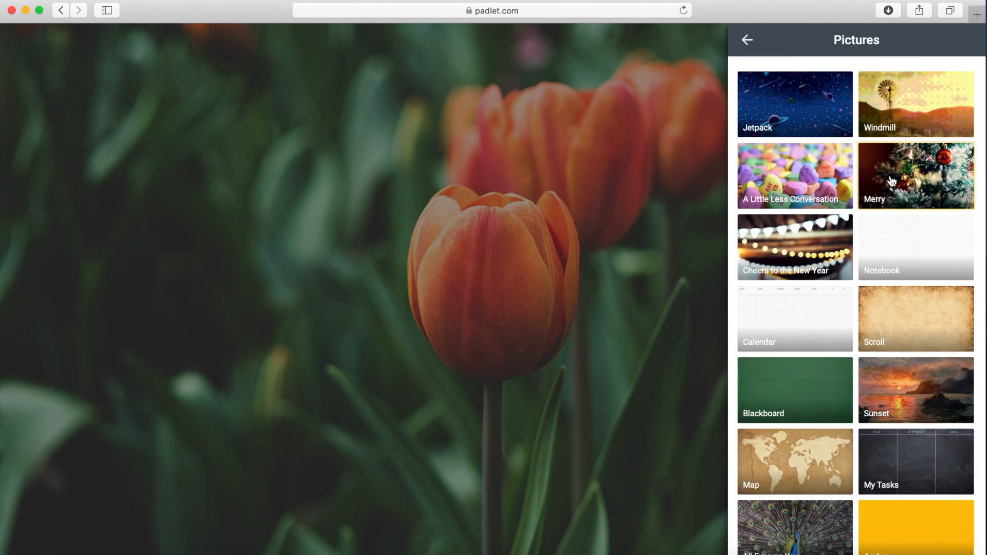
pyautogui.click(820, 93)
pyautogui.click(689, 272)
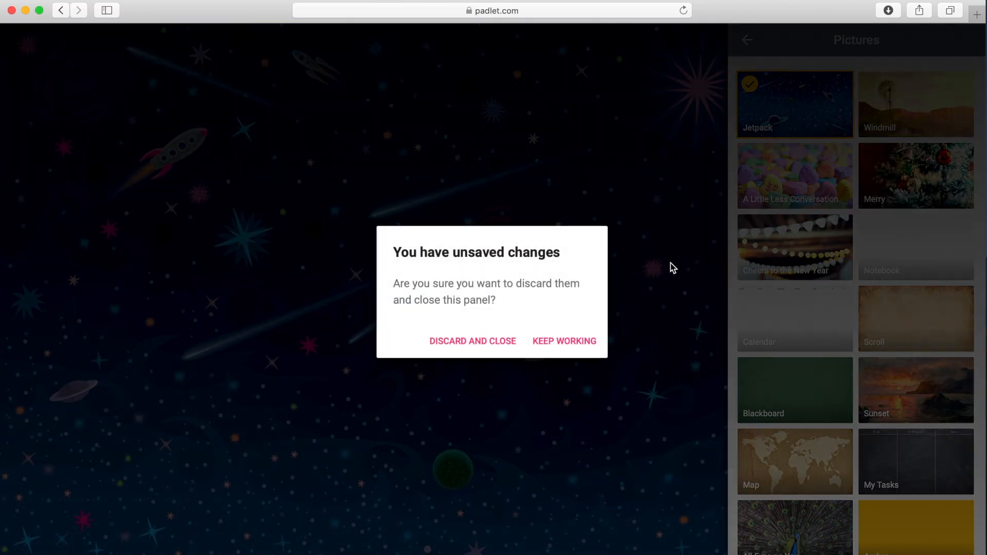
pyautogui.click(555, 341)
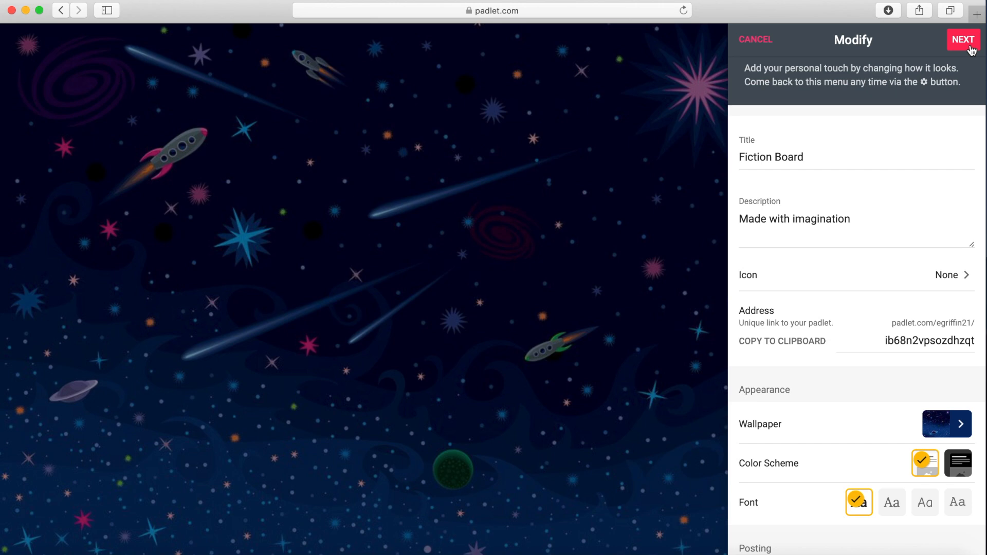
pyautogui.click(971, 49)
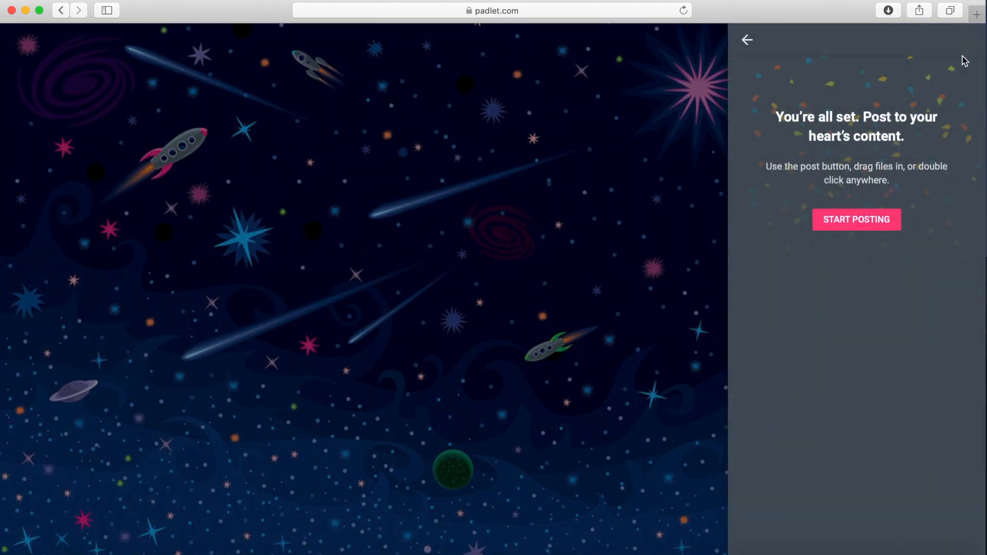
pyautogui.click(885, 226)
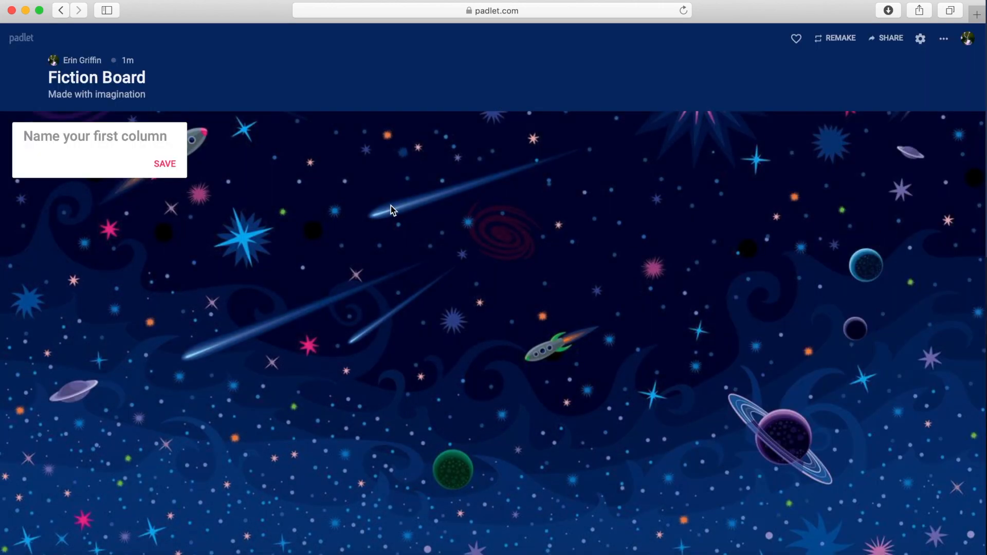
# Name the first column World Building.
pyautogui.click(168, 143)
pyautogui.write('World Buildi')
pyautogui.press('BackSpace')
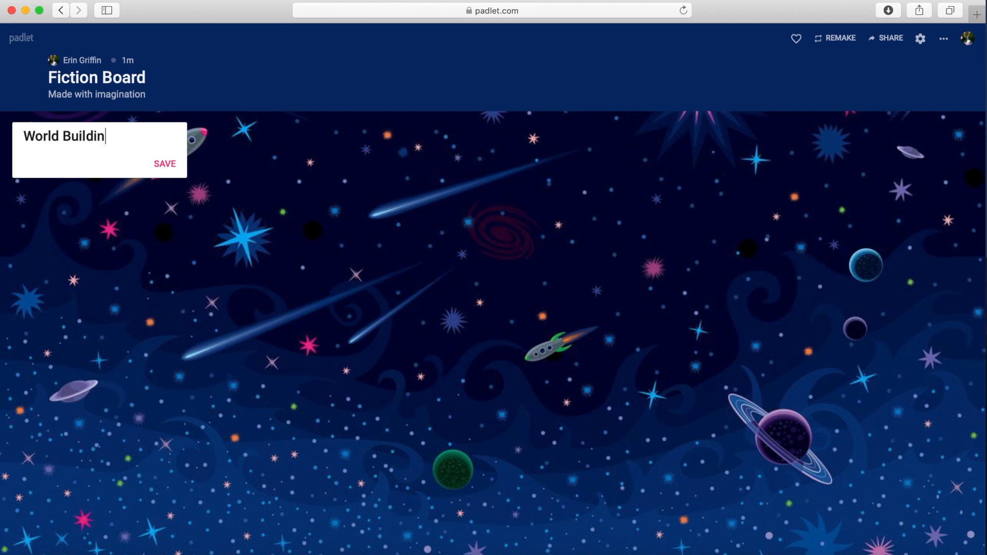
pyautogui.write('ing')
pyautogui.press('Return')
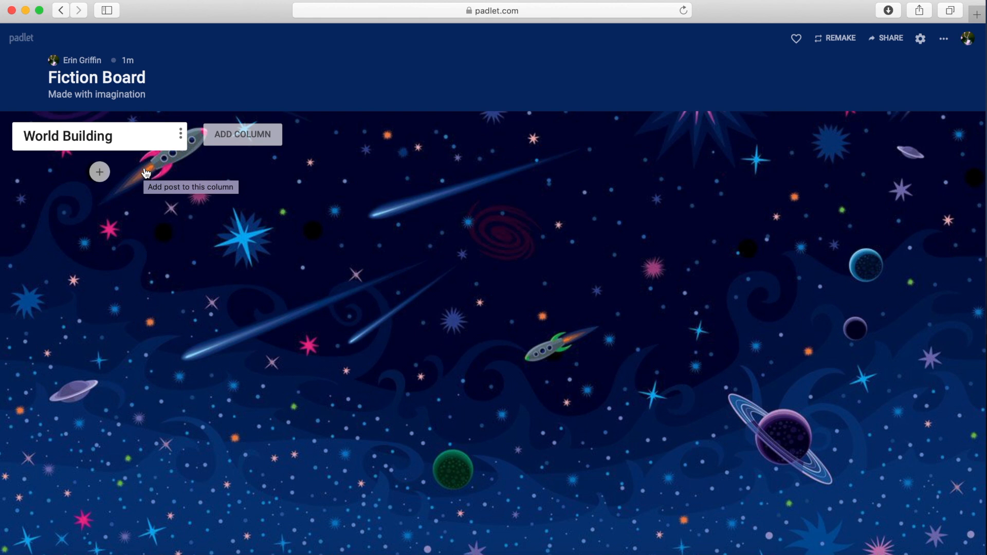
# Add a post to the World Building column titled Fantasy Map (4/2).
pyautogui.click(99, 172)
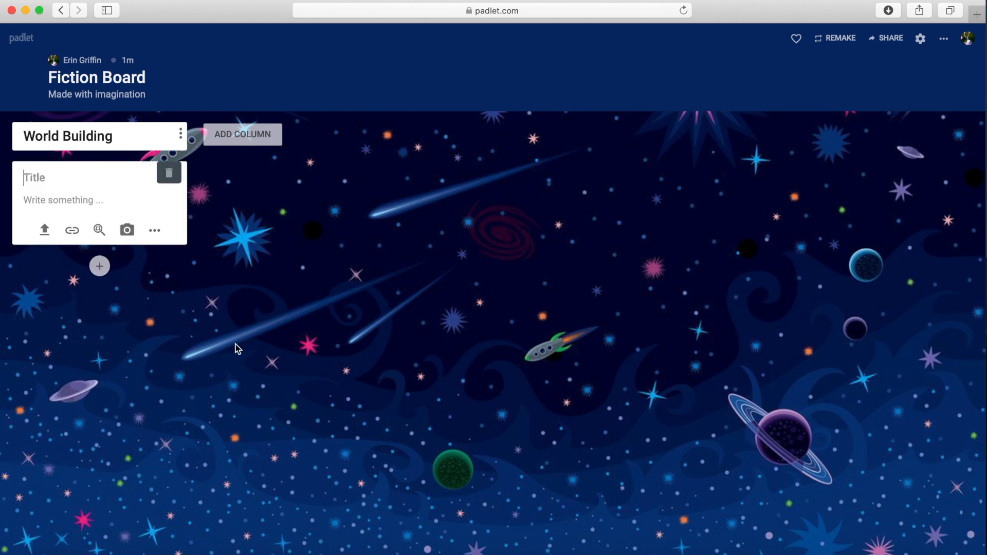
pyautogui.write('Fantasy Map ')
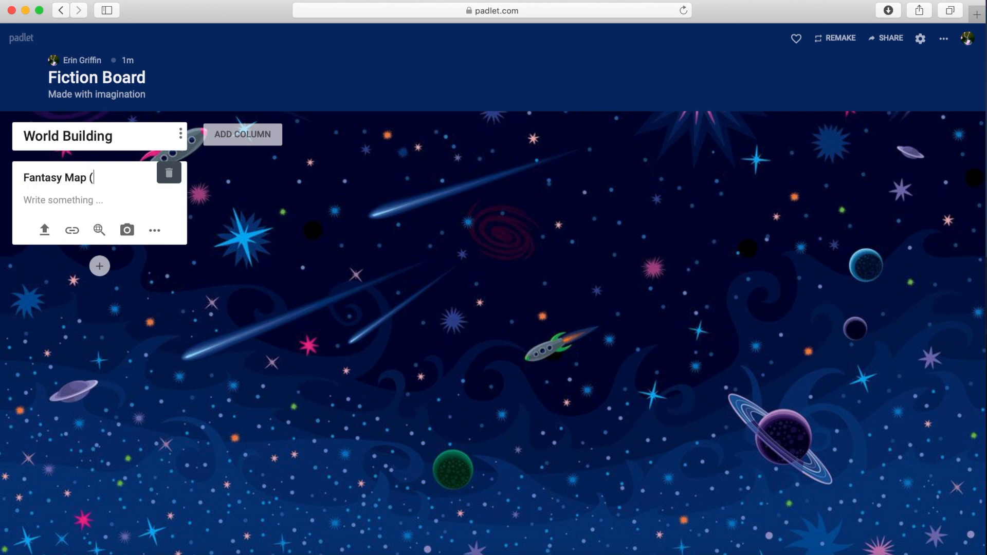
pyautogui.write('(4/2)')
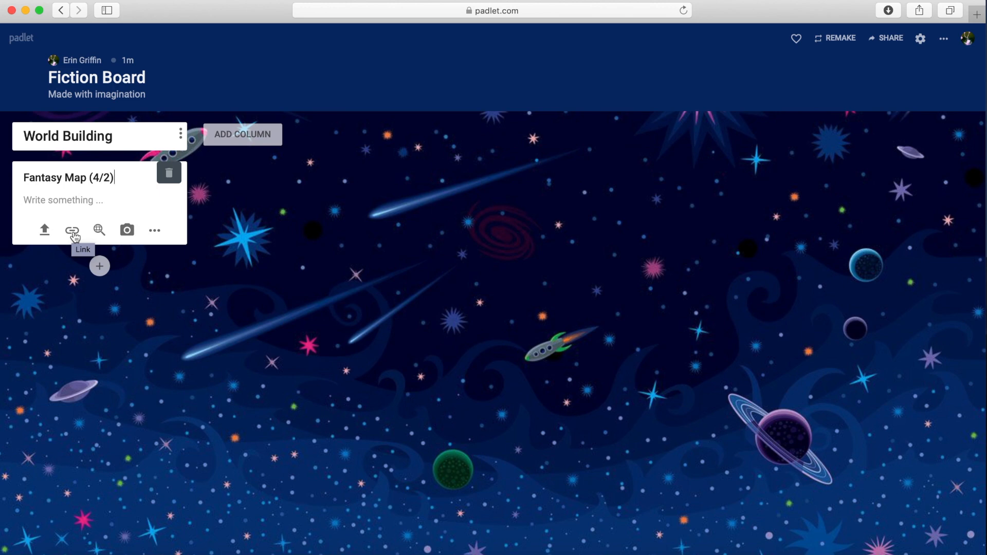
# Search Google images for Fantasy Map and browse the post's other attachment options.
pyautogui.click(99, 232)
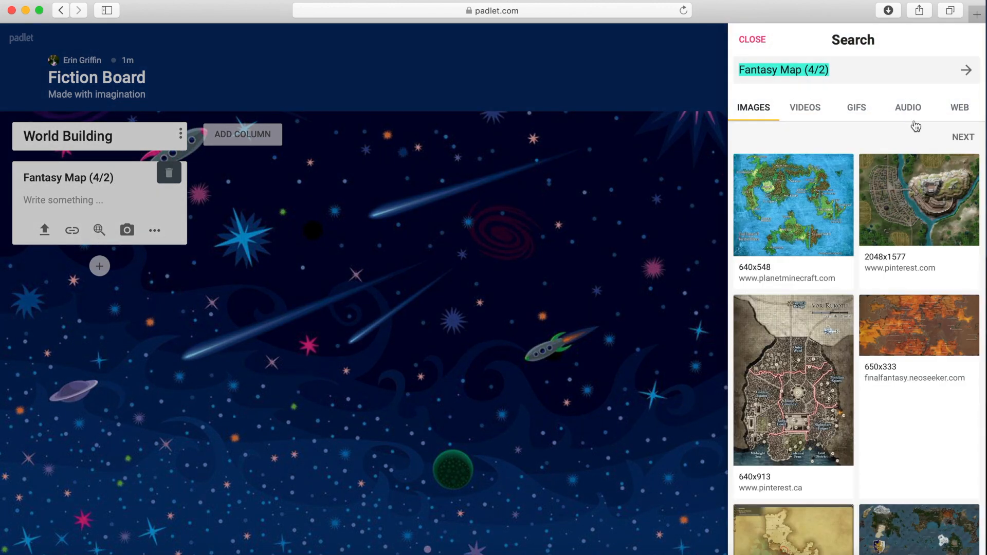
pyautogui.click(841, 74)
pyautogui.press('BackSpace')
pyautogui.press('BackSpace')
pyautogui.press('BackSpace')
pyautogui.press('BackSpace')
pyautogui.press('BackSpace')
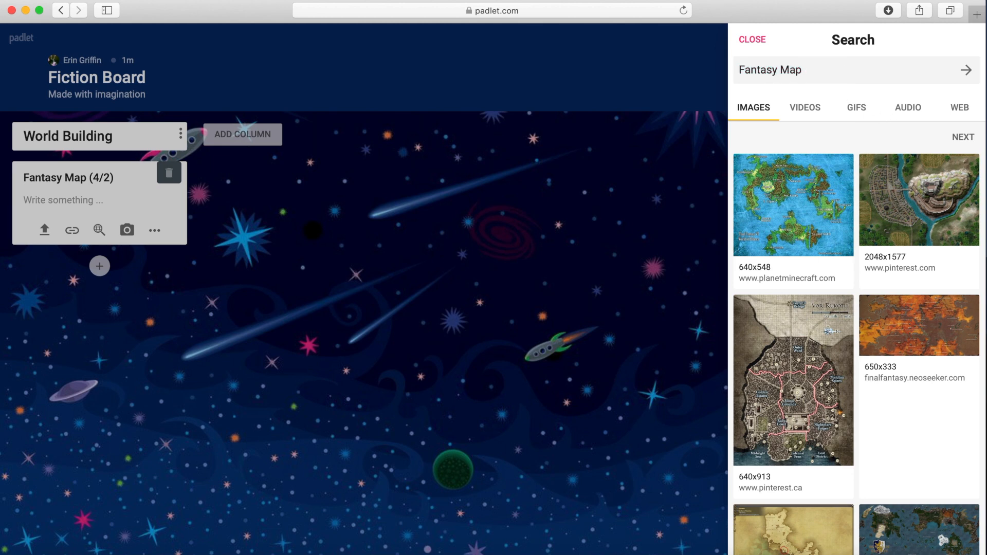
pyautogui.click(126, 234)
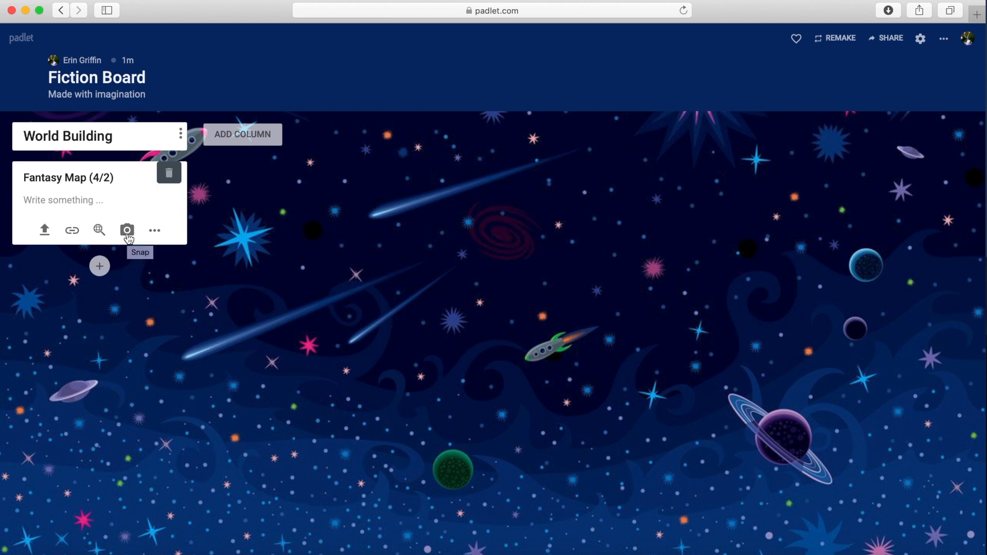
pyautogui.click(154, 231)
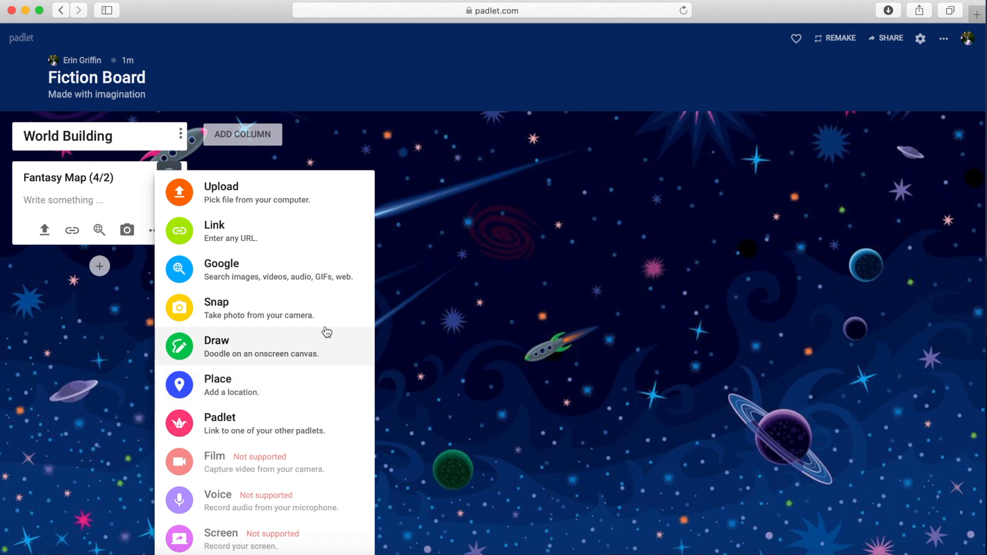
pyautogui.click(102, 211)
# Browse the columns and posts of the example My Fiction Story padlet.
pyautogui.click(244, 136)
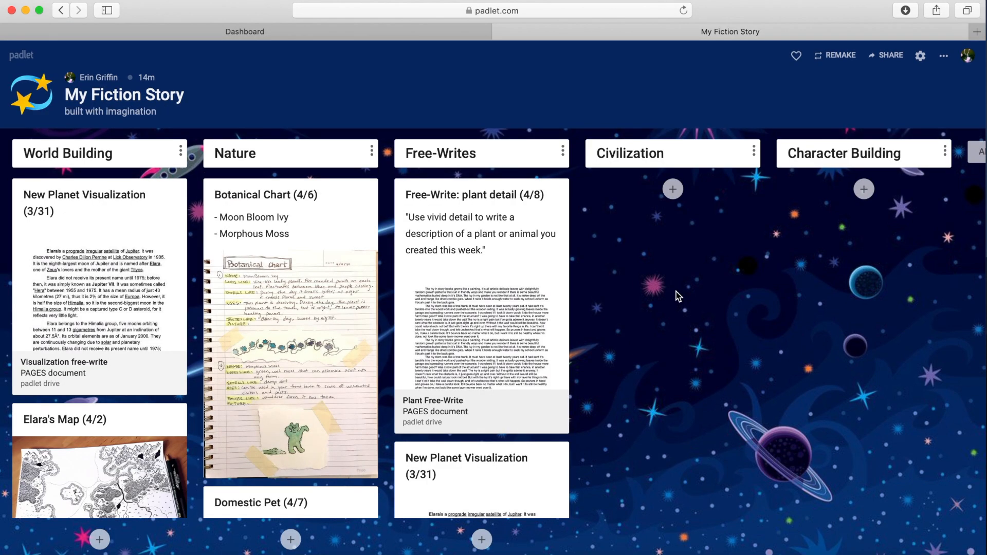
pyautogui.hscroll(3, 676, 292)
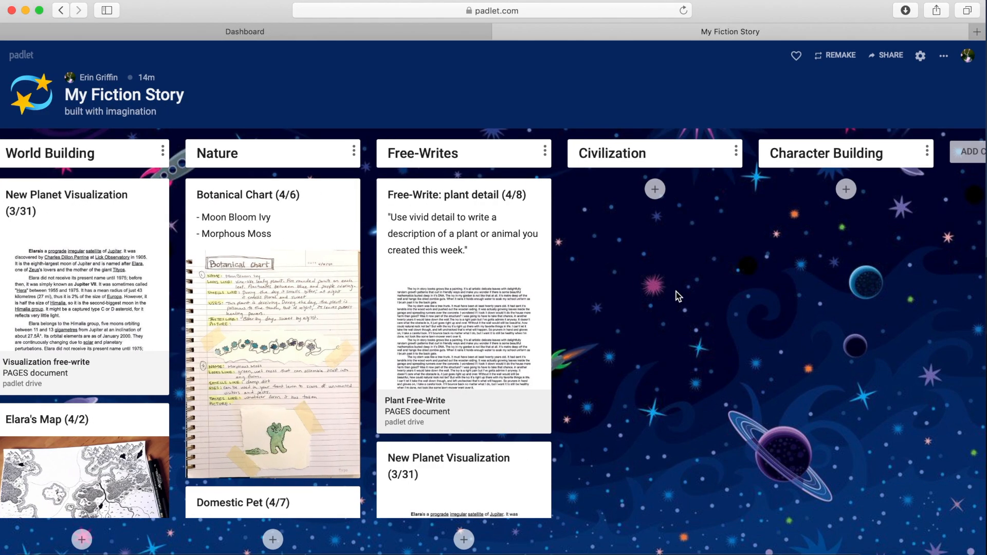
pyautogui.hscroll(-3, 676, 292)
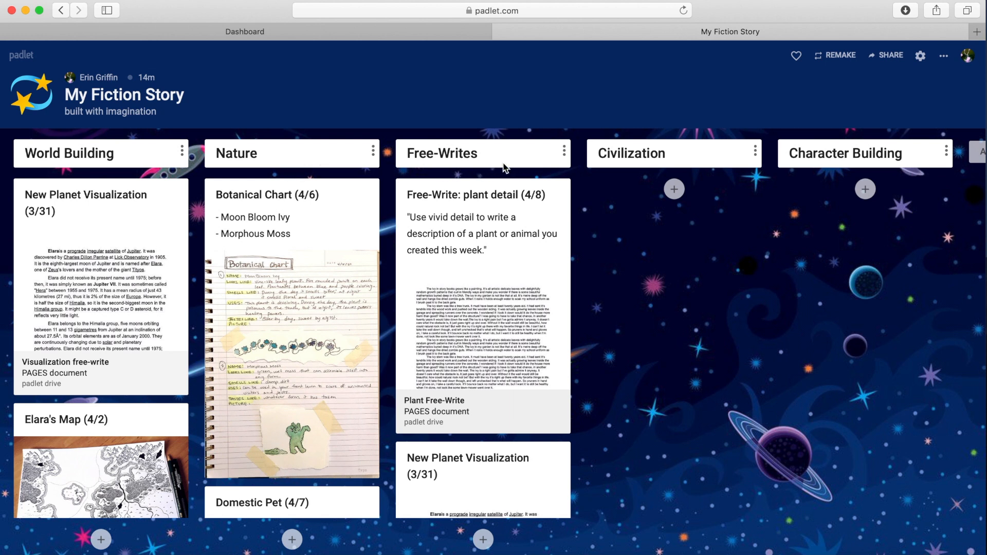
pyautogui.scroll(-3, 494, 432)
pyautogui.scroll(3, 495, 433)
pyautogui.hscroll(3, 600, 223)
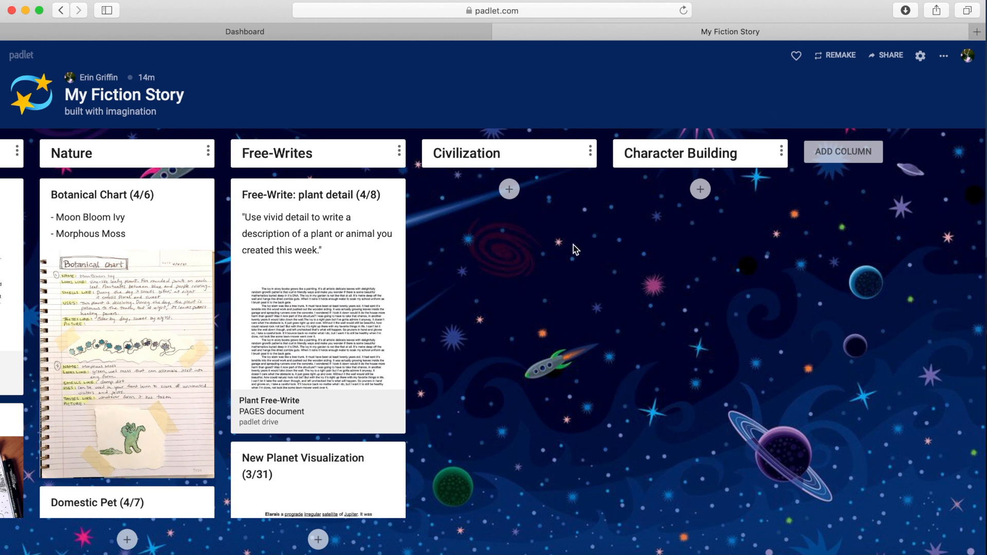
pyautogui.hscroll(-4, 573, 245)
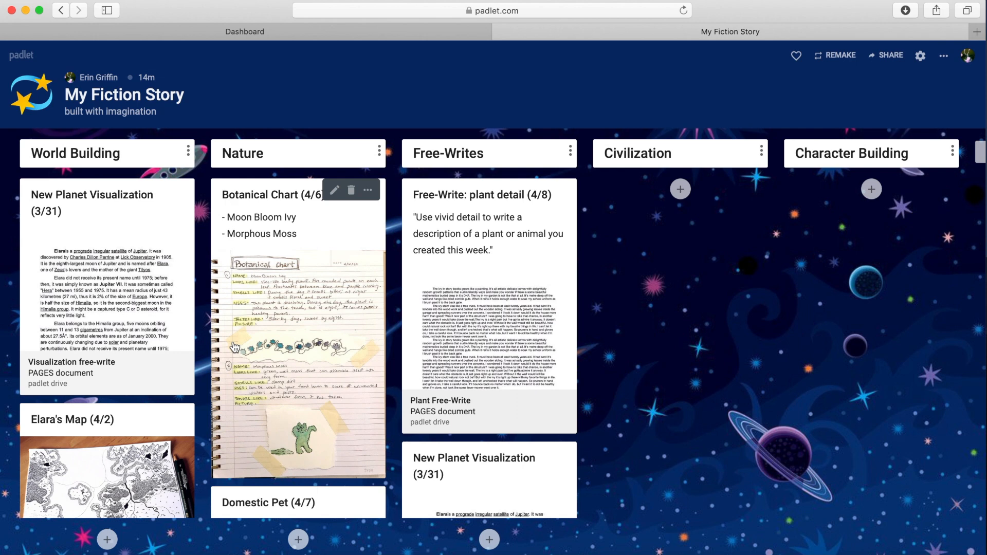
pyautogui.scroll(-3, 235, 348)
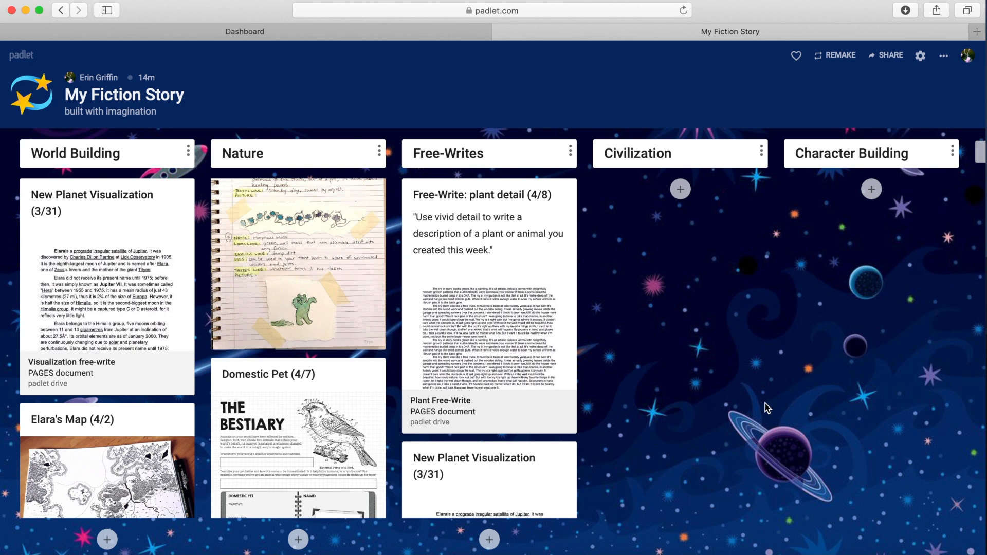
pyautogui.scroll(-5, 156, 415)
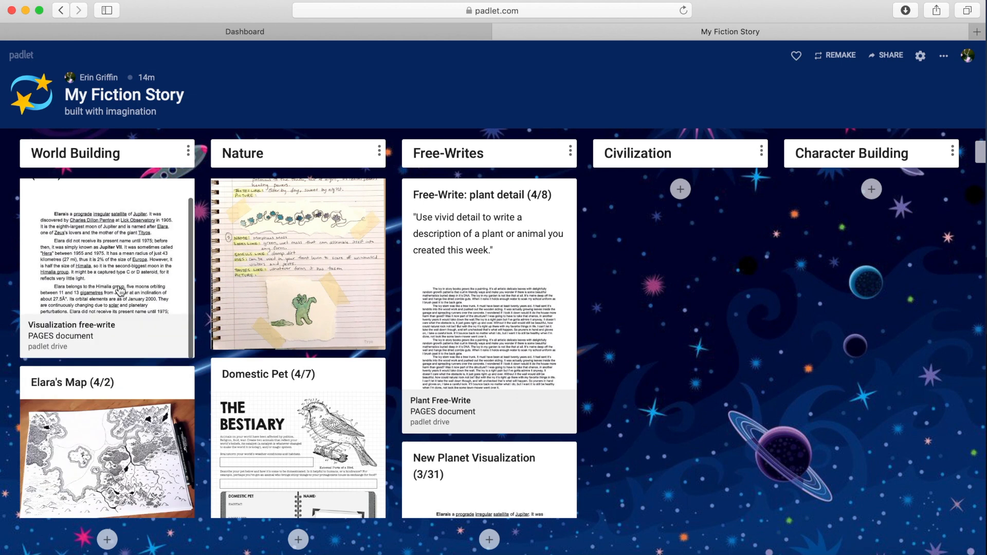
pyautogui.scroll(-3, 101, 342)
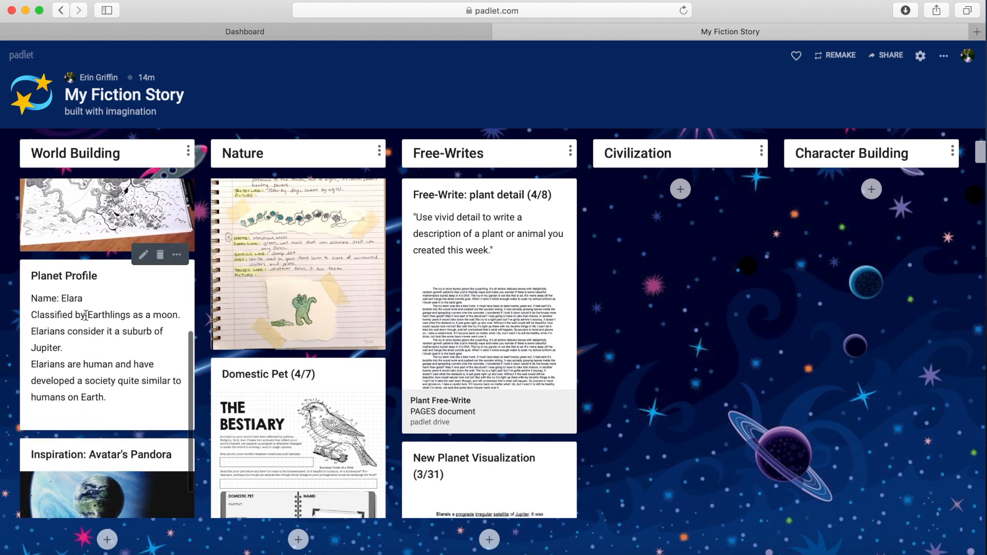
pyautogui.scroll(-1, 109, 363)
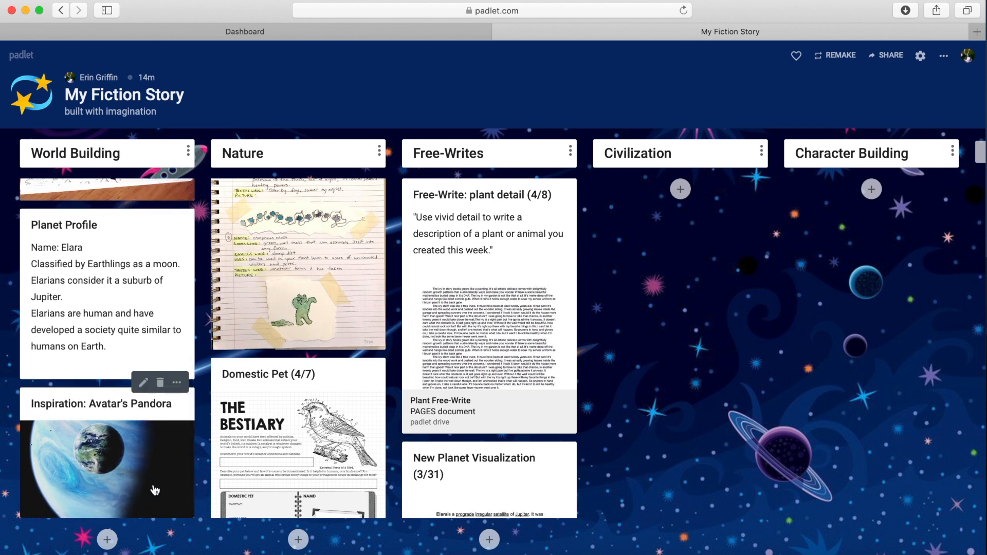
pyautogui.scroll(8, 155, 491)
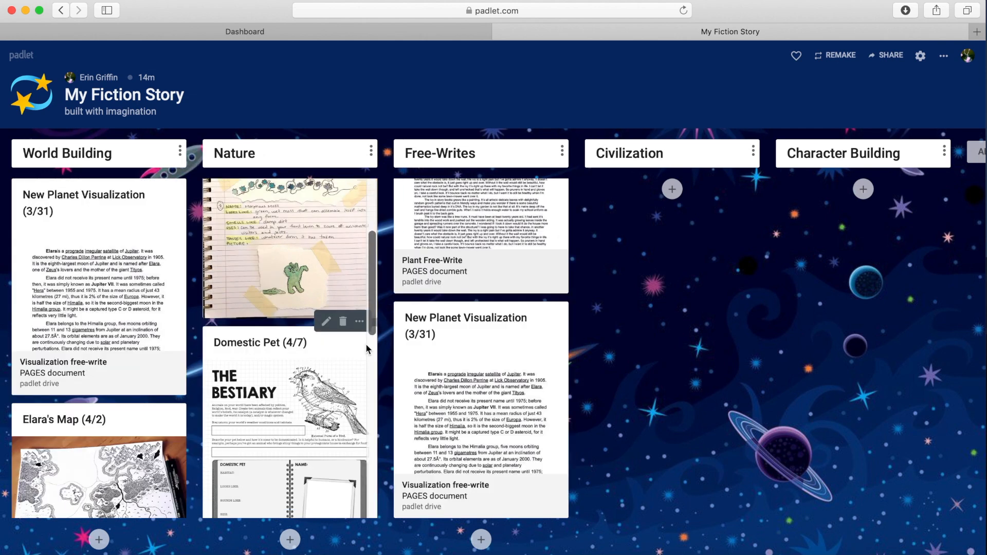